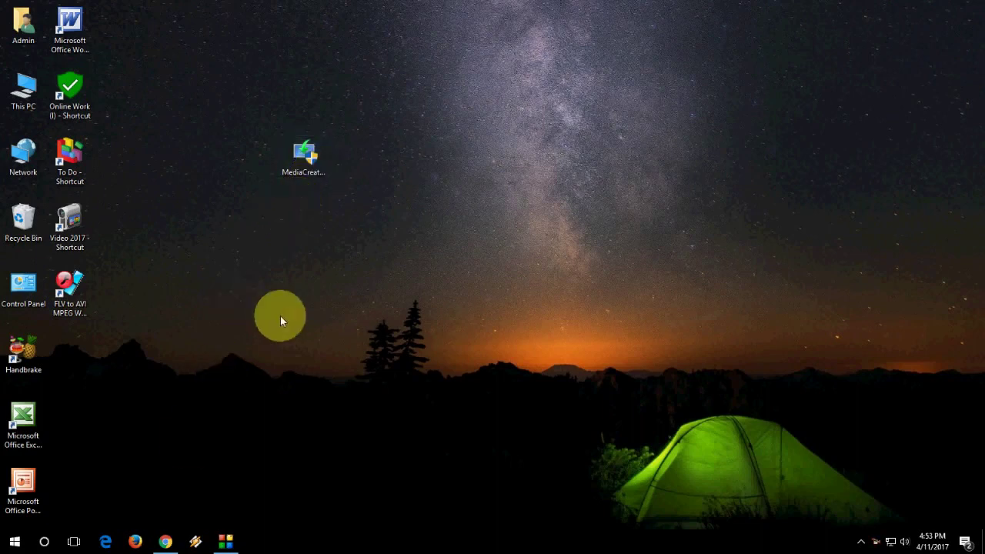
In Chrome's Download Windows 10 page, download the Media Creation Tool and save it to the Desktop
left_click(167, 543)
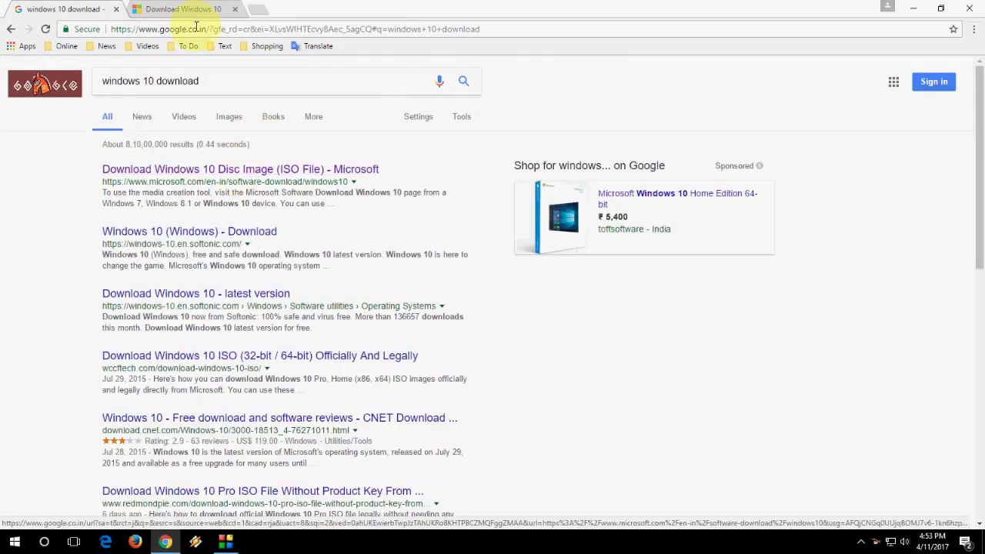
left_click(188, 11)
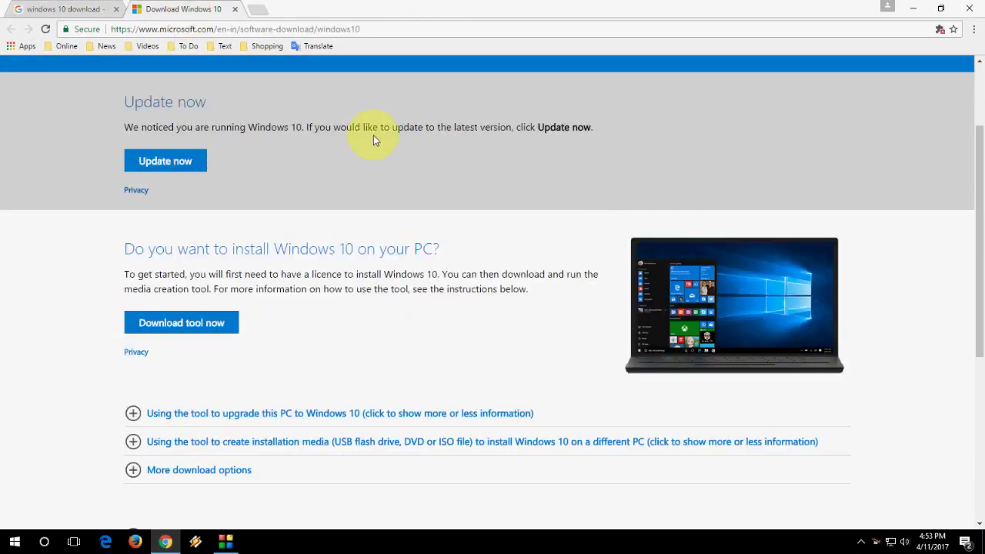
left_click(154, 322)
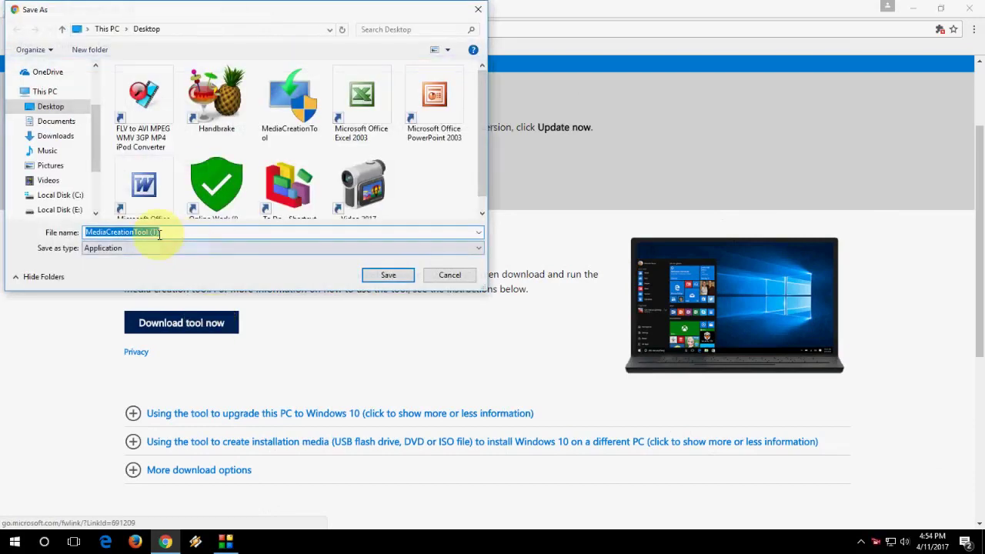
left_click(381, 279)
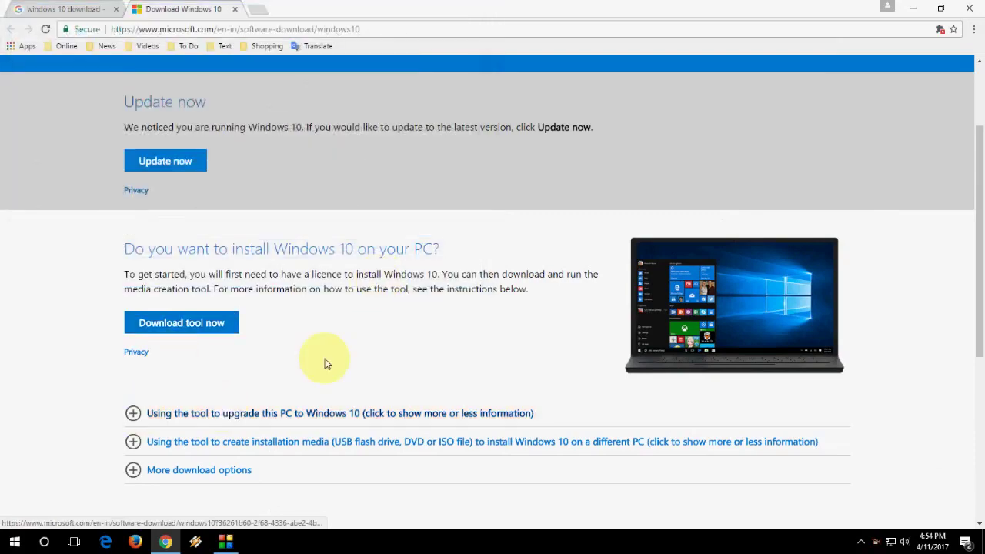
Refresh the desktop, launch MediaCreationTool, and accept the Windows 10 license terms
key("super+d")
right_click(372, 220)
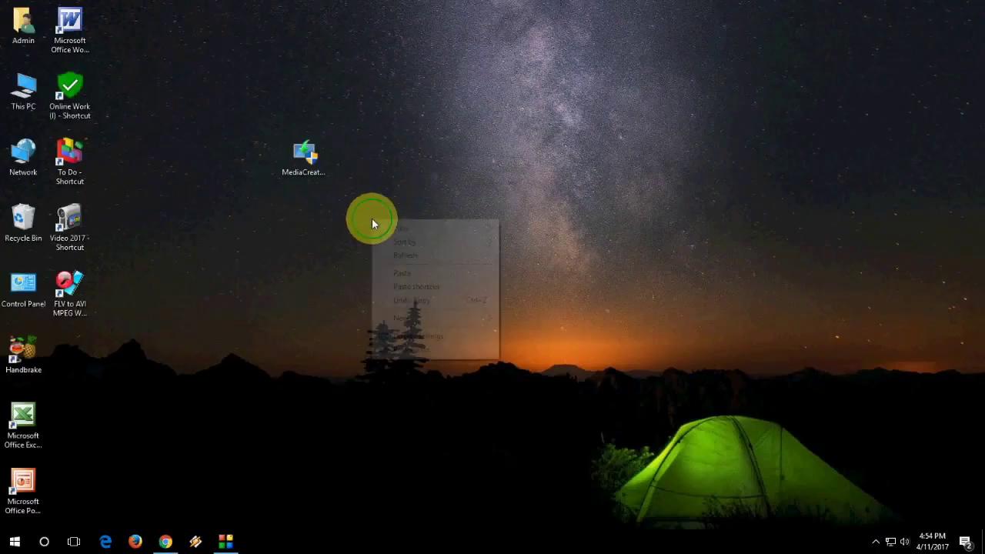
left_click(391, 256)
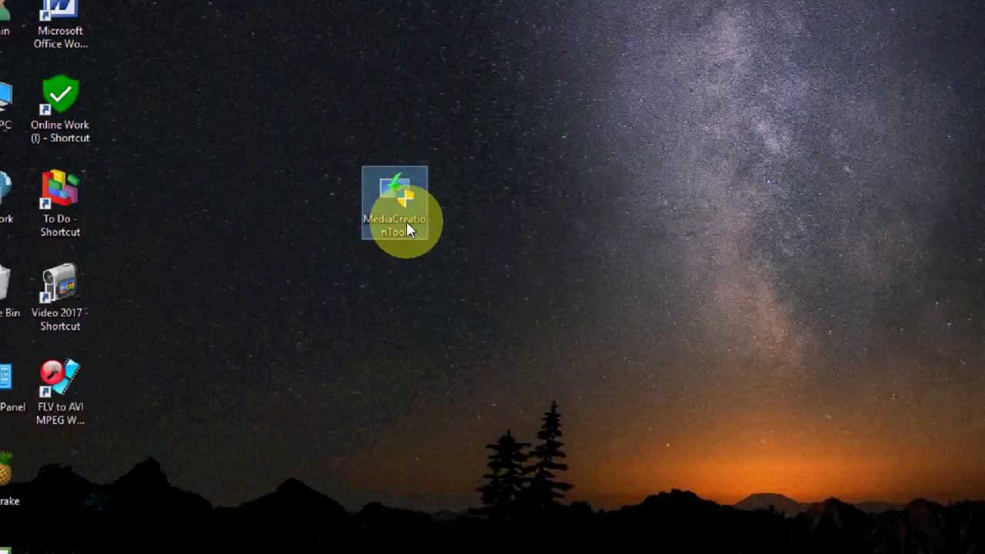
double_click(314, 170)
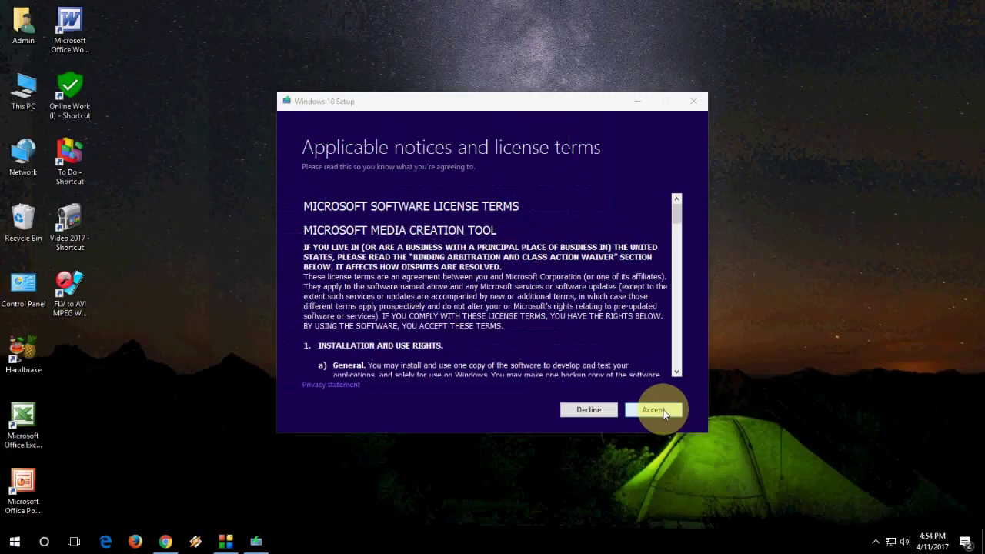
left_click(653, 410)
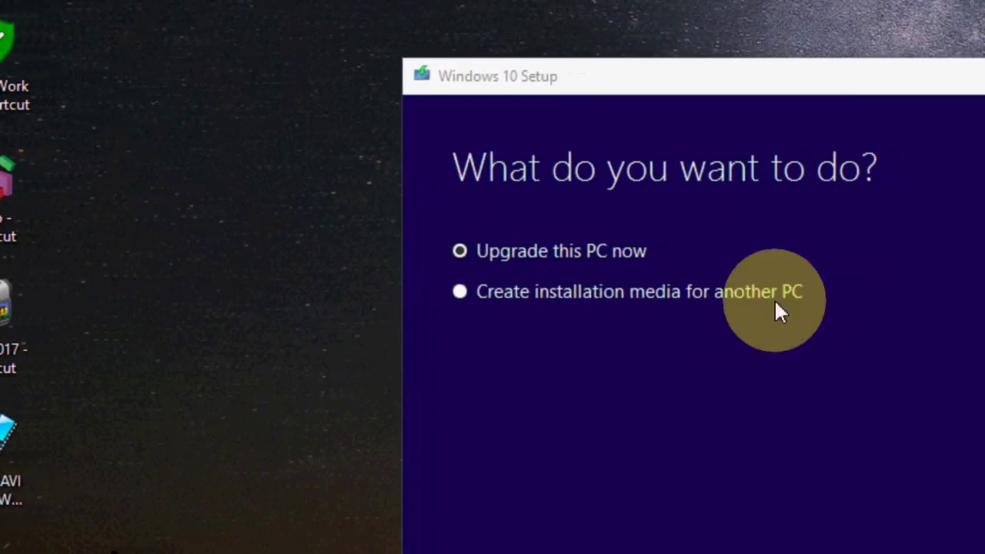
Choose 'Create installation media for another PC' and continue to the language and edition page
left_click(495, 297)
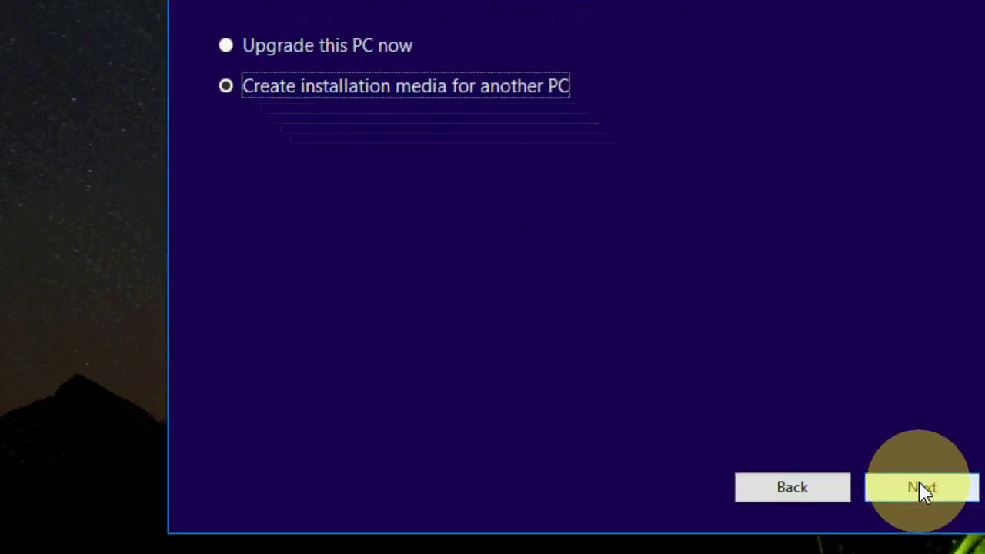
left_click(954, 526)
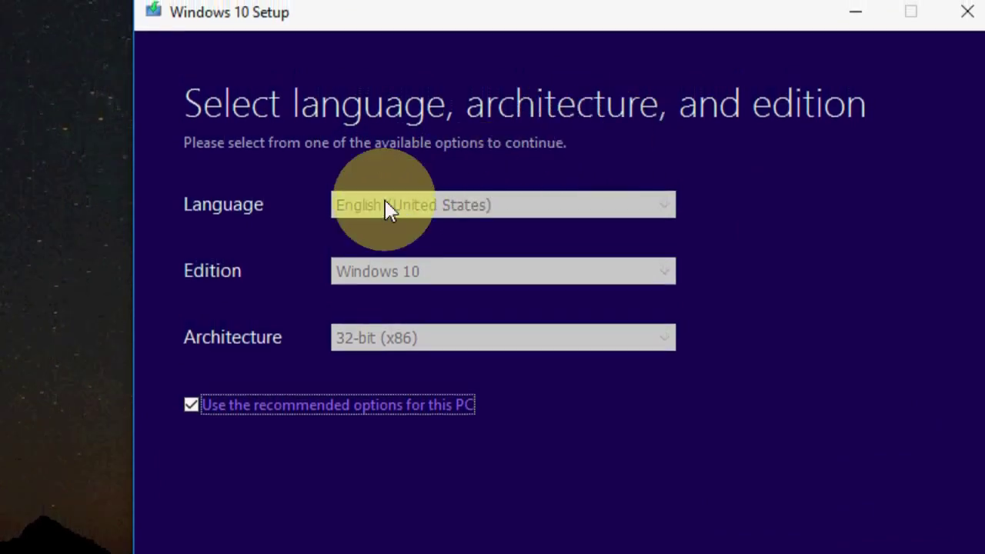
Turn off the recommended options and keep Windows 10 as the edition
left_click(200, 407)
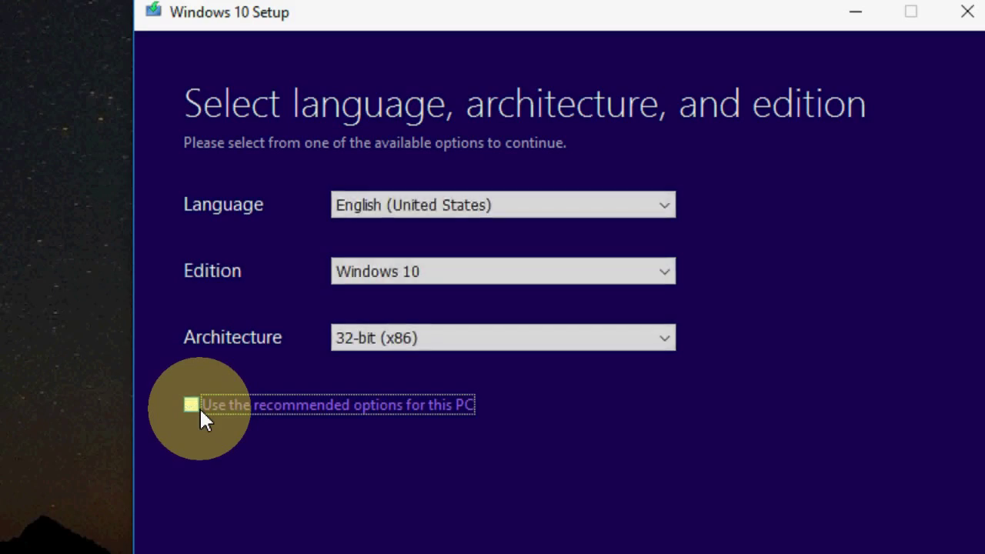
left_click(543, 275)
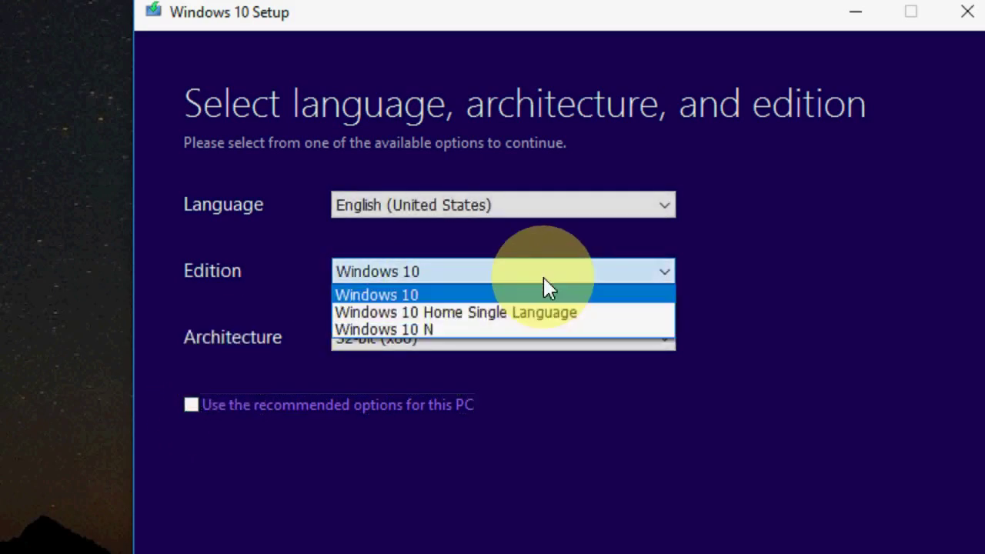
left_click(543, 278)
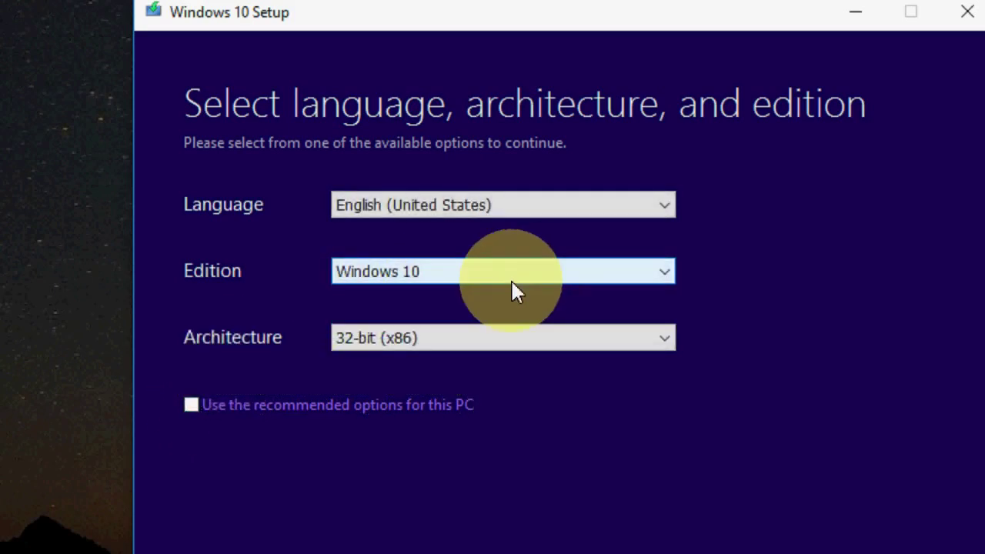
left_click(404, 347)
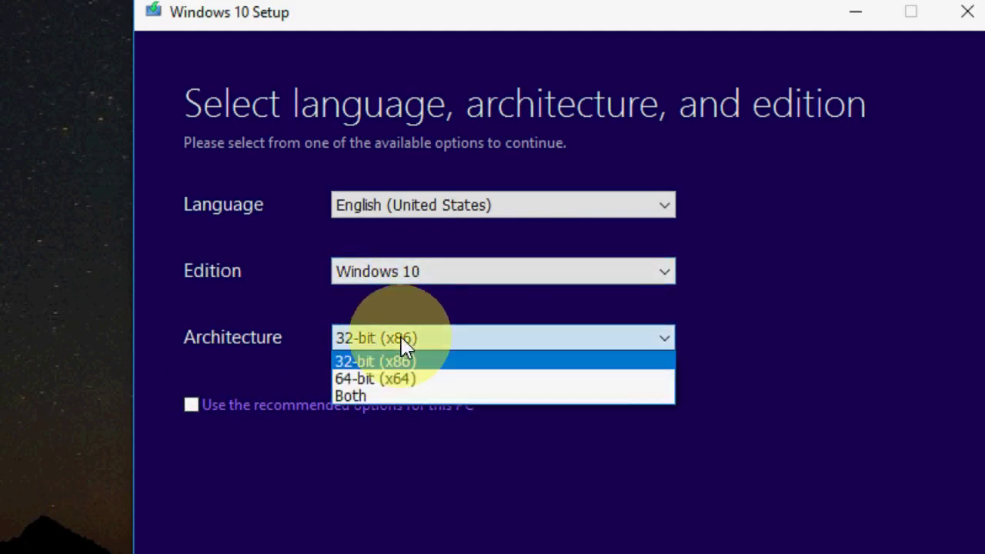
left_click(434, 362)
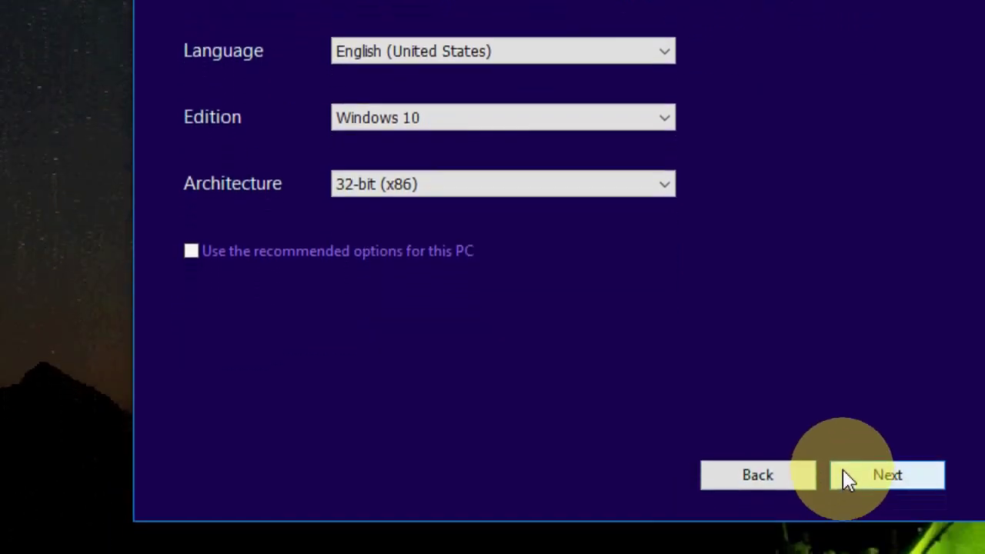
Set the architecture to Both and continue to the media type page
left_click(460, 188)
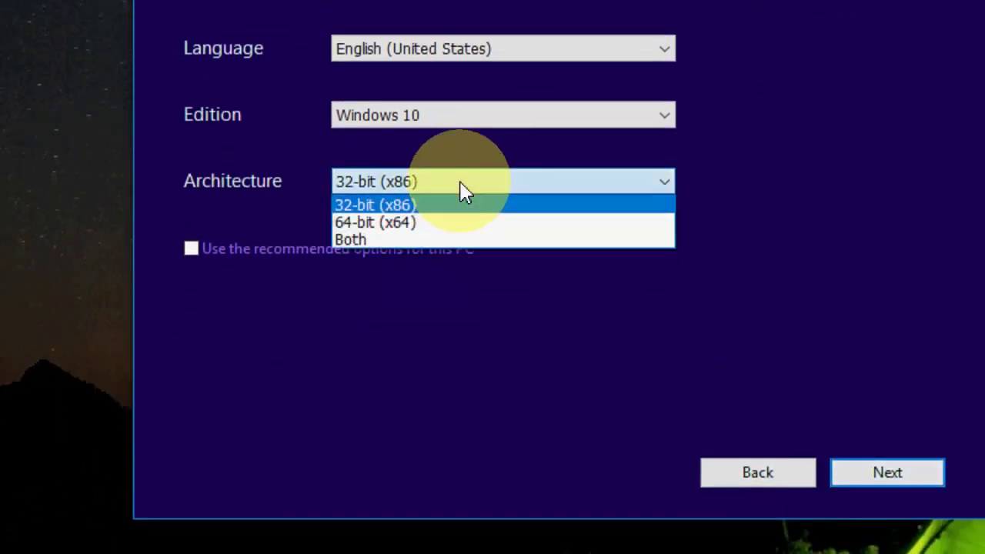
left_click(443, 223)
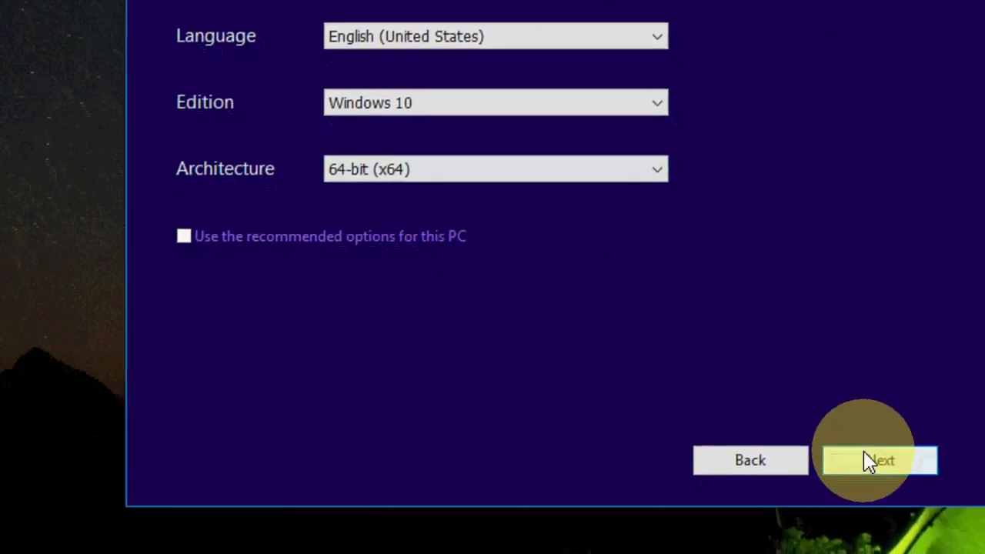
left_click(448, 169)
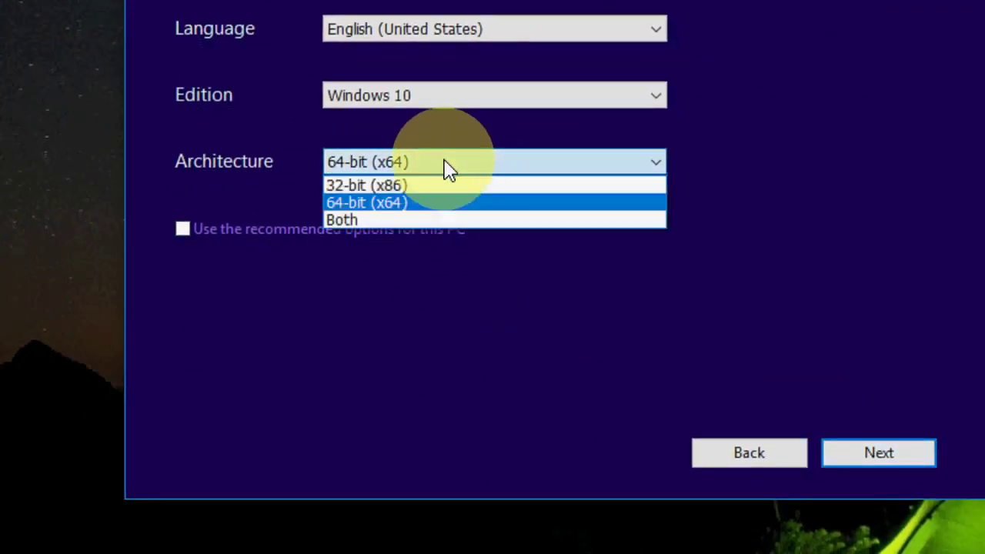
left_click(344, 223)
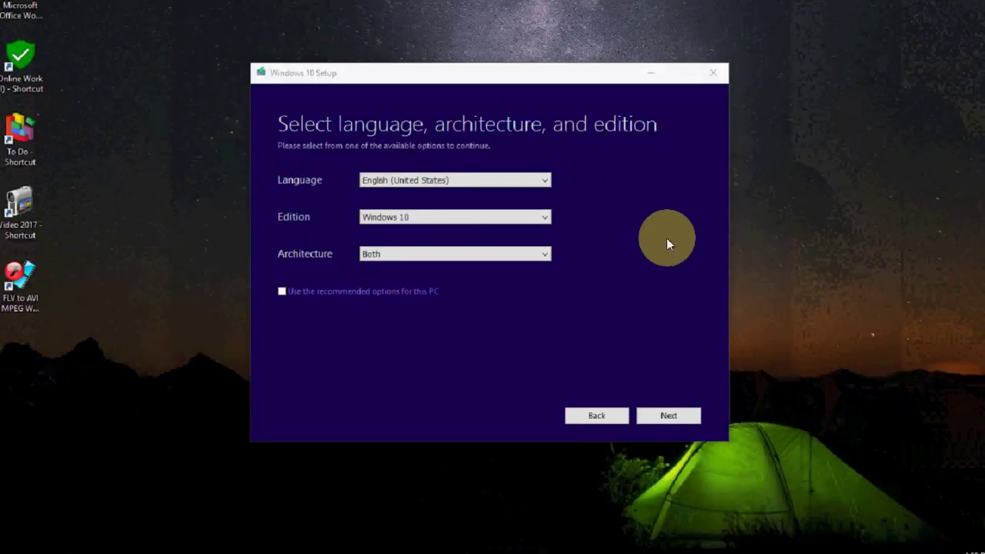
left_click(544, 263)
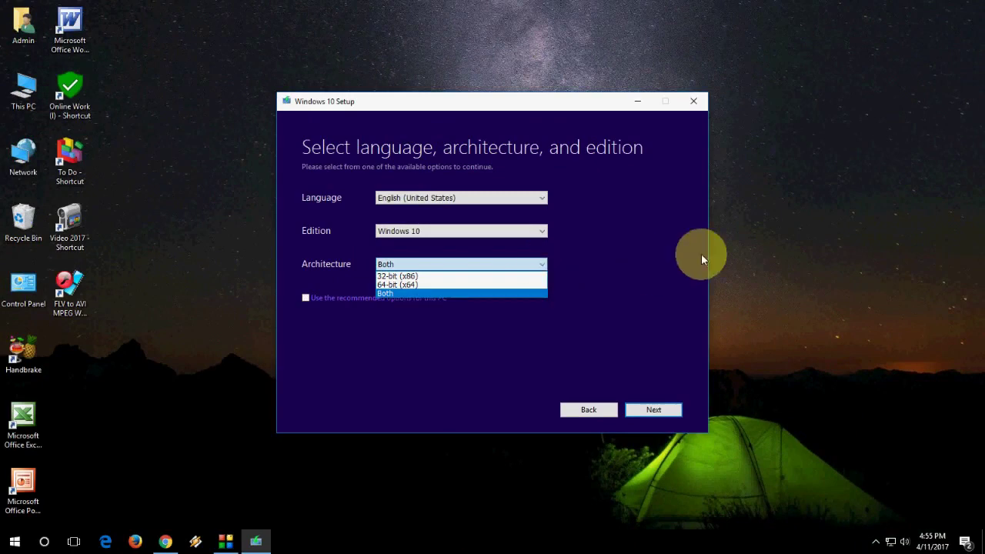
left_click(764, 251)
left_click(539, 266)
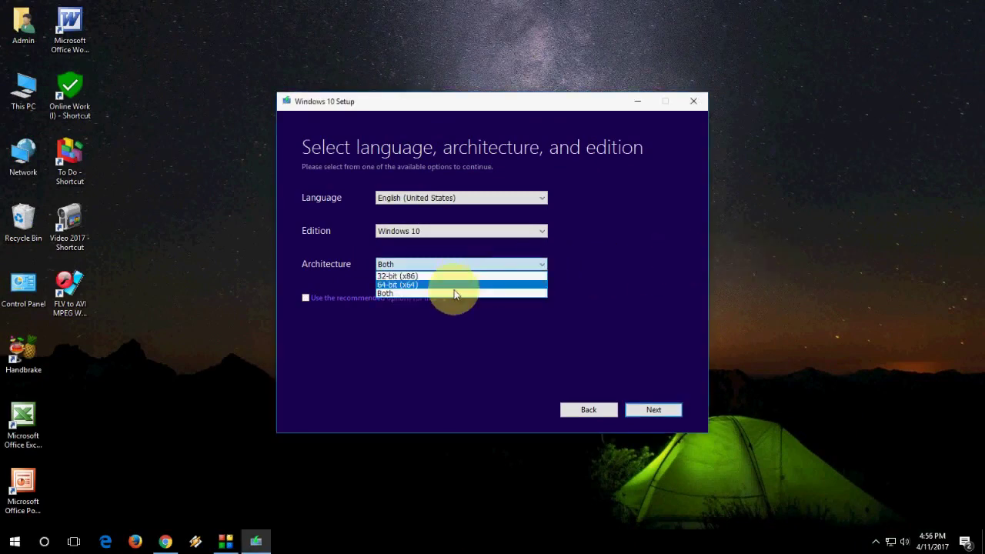
left_click(447, 292)
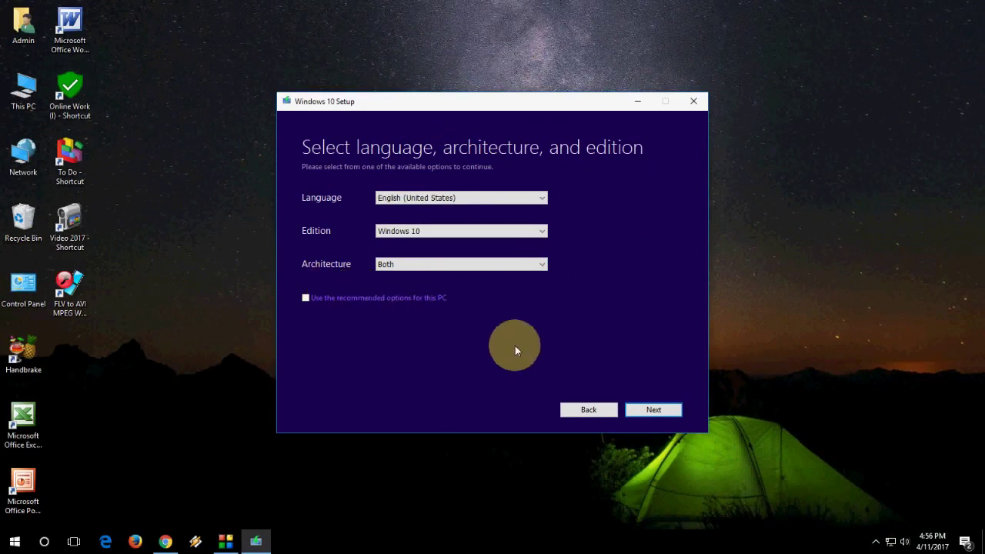
left_click(652, 412)
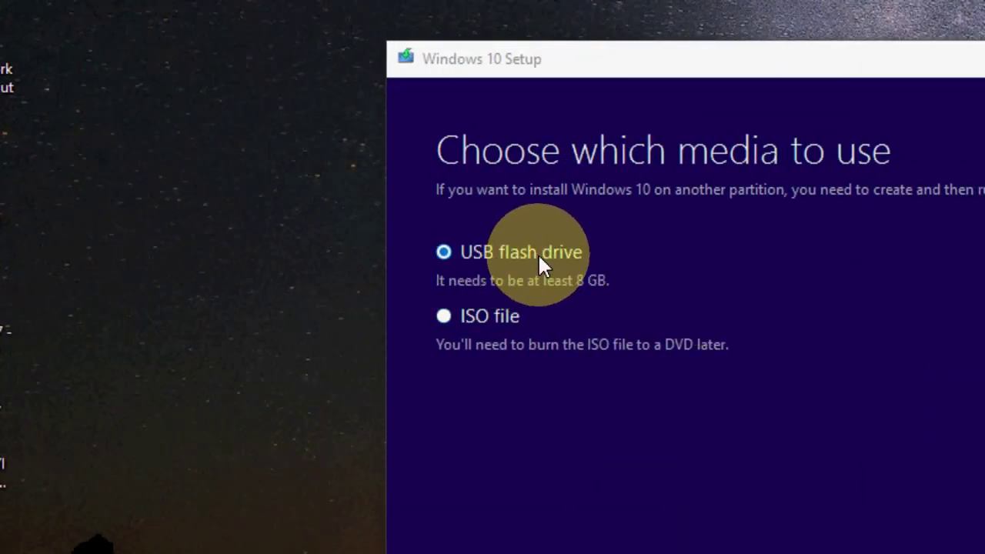
Select ISO file as the media type and proceed to choosing its save location
left_click(444, 317)
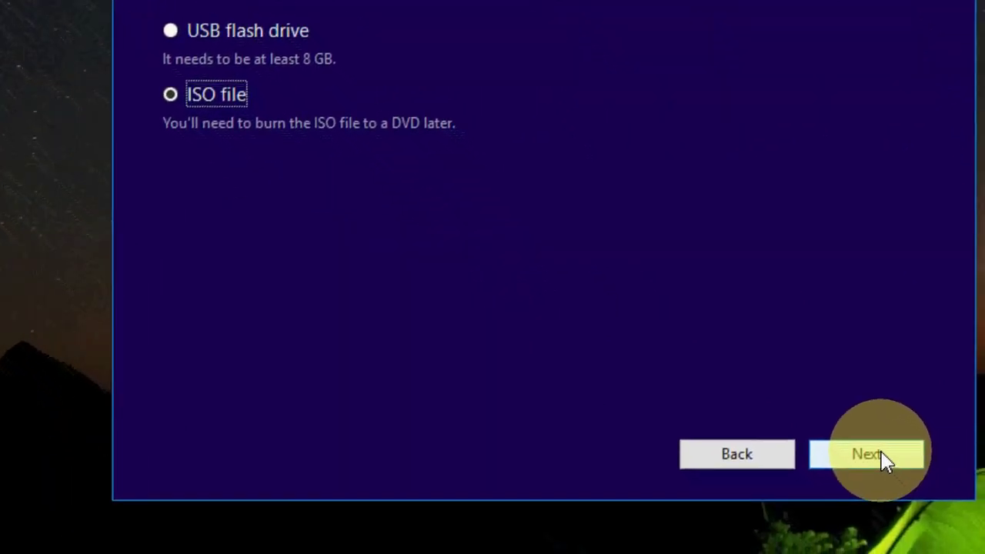
left_click(893, 468)
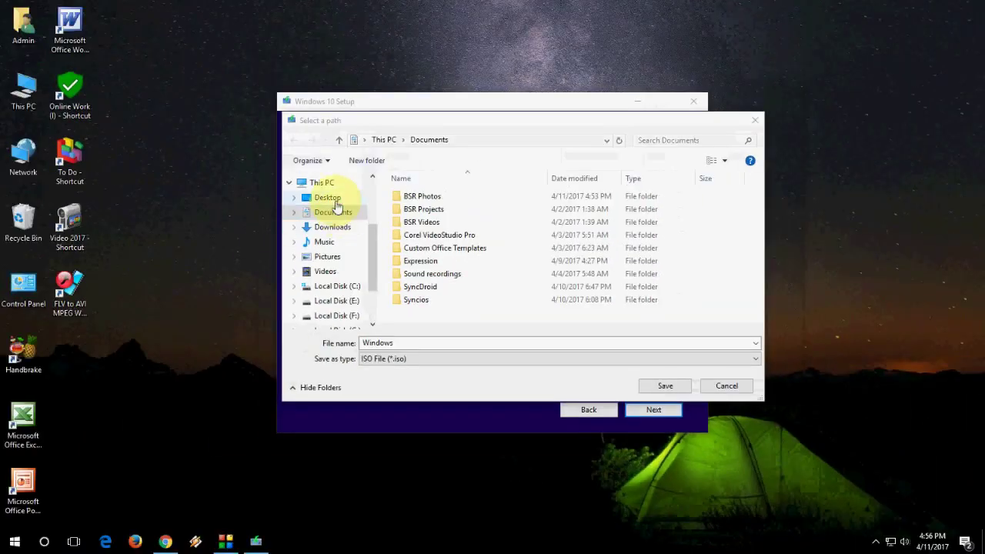
Save the ISO in the Desktop folder as 'Windows ISO 32 & 64 bit'
left_click(339, 197)
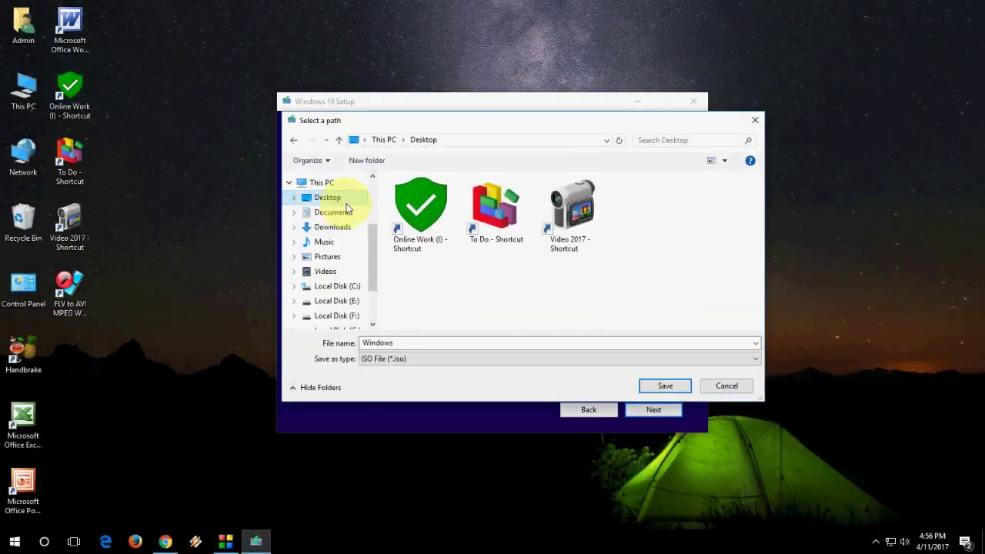
left_click(429, 341)
type("IS")
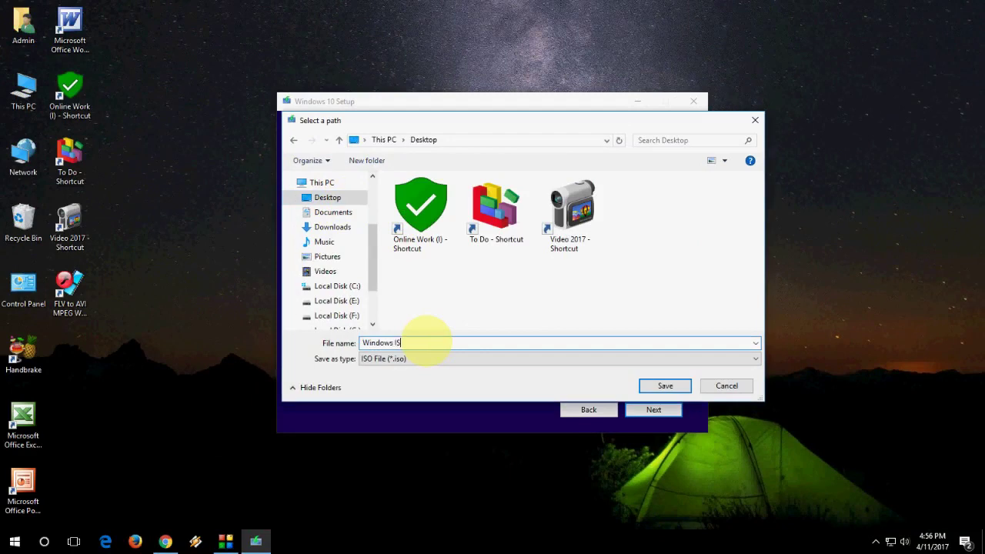
type("O 3")
key("BackSpace")
key("BackSpace")
key("BackSpace")
type("64")
left_click(659, 386)
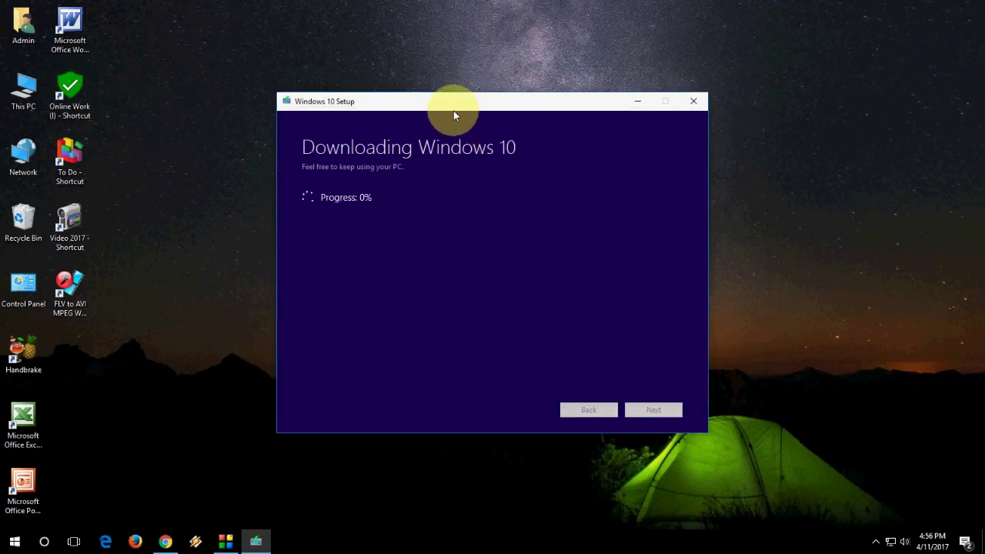
Move, minimize and restore the Setup window while the Windows 10 download runs
mouse_move(455, 101)
left_mouse_down()
mouse_move(515, 92)
mouse_move(449, 87)
left_mouse_up()
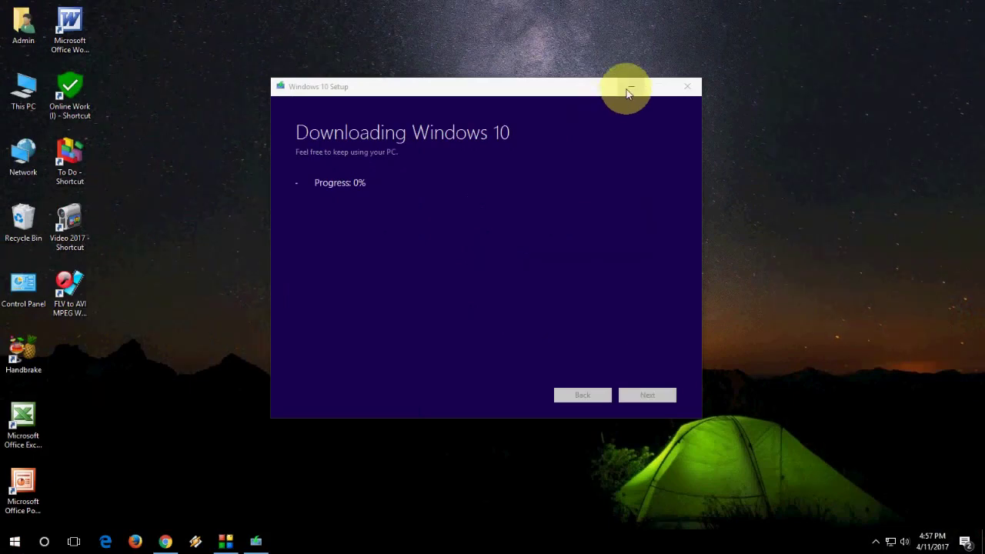
left_click(627, 90)
right_click(141, 114)
left_click(254, 138)
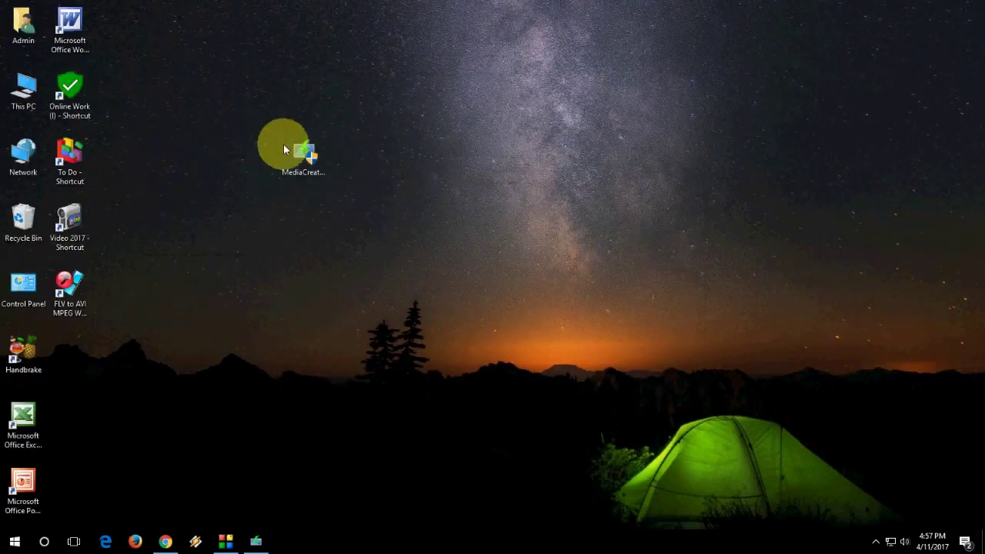
left_click(255, 541)
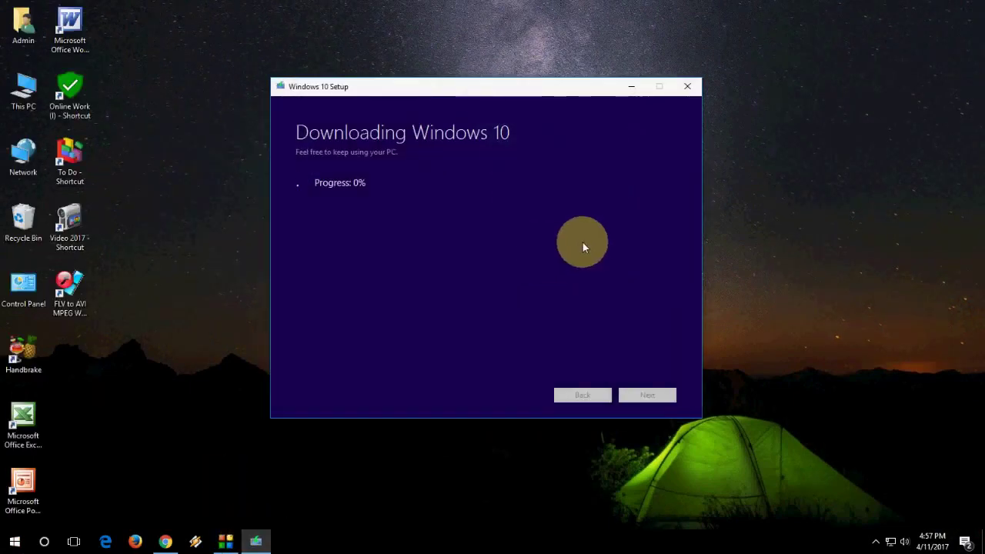